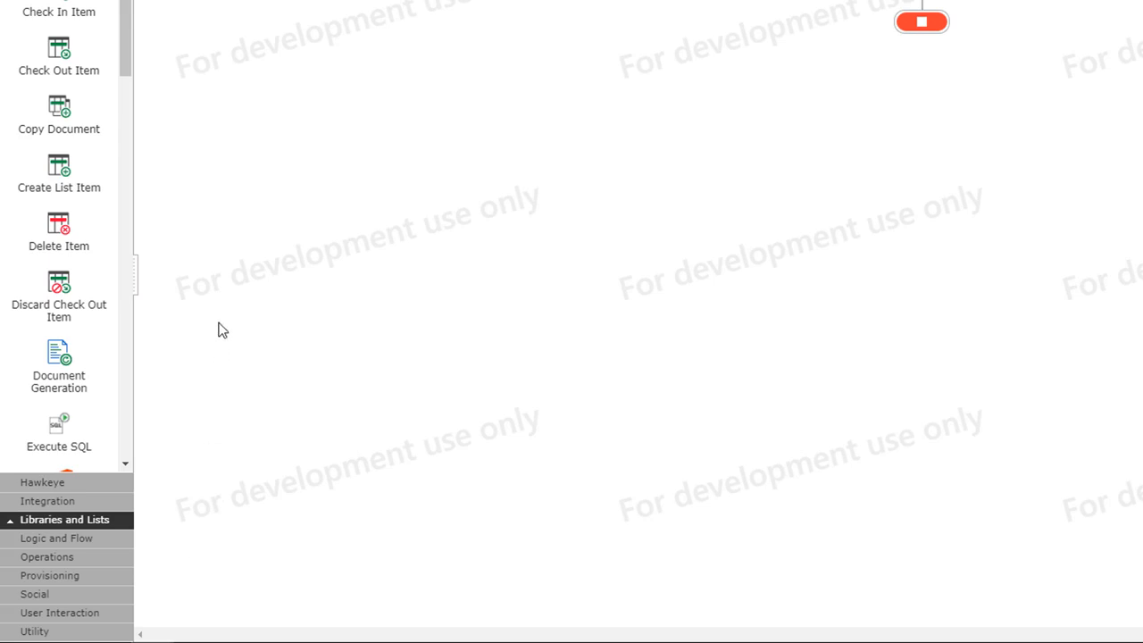
- Browse the Logic and Flow, Operations, Social and Provisioning categories, then search actions for 'email'
{"action": "left_click", "coordinate": [63, 541]}
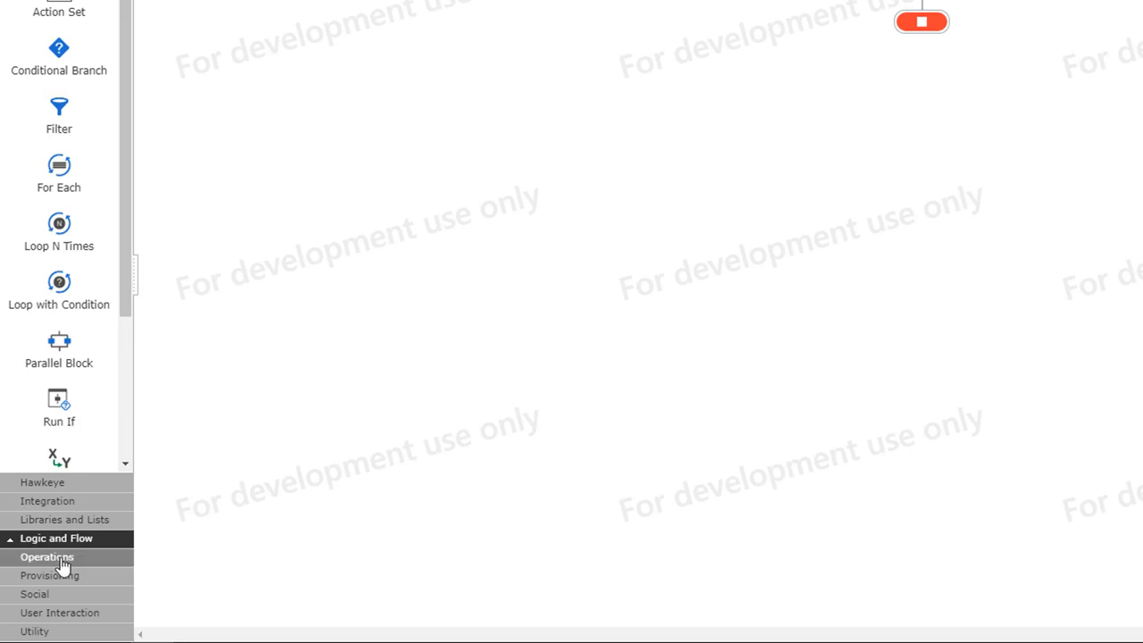
{"action": "left_click", "coordinate": [63, 559]}
{"action": "left_click", "coordinate": [62, 594]}
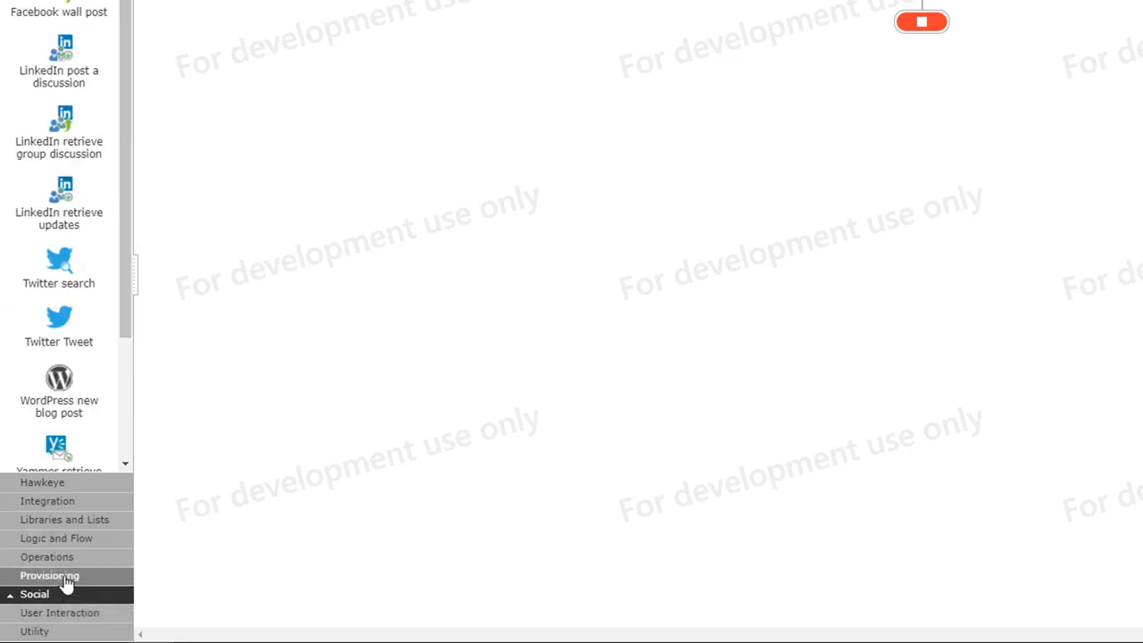
{"action": "left_click", "coordinate": [64, 576]}
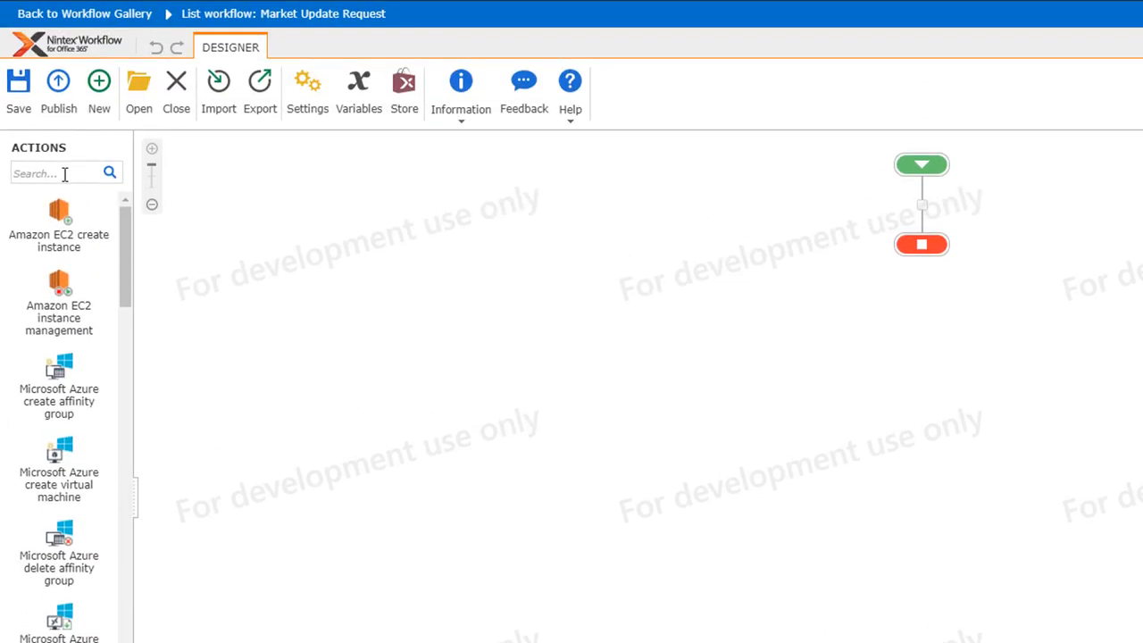
{"action": "left_click", "coordinate": [65, 174]}
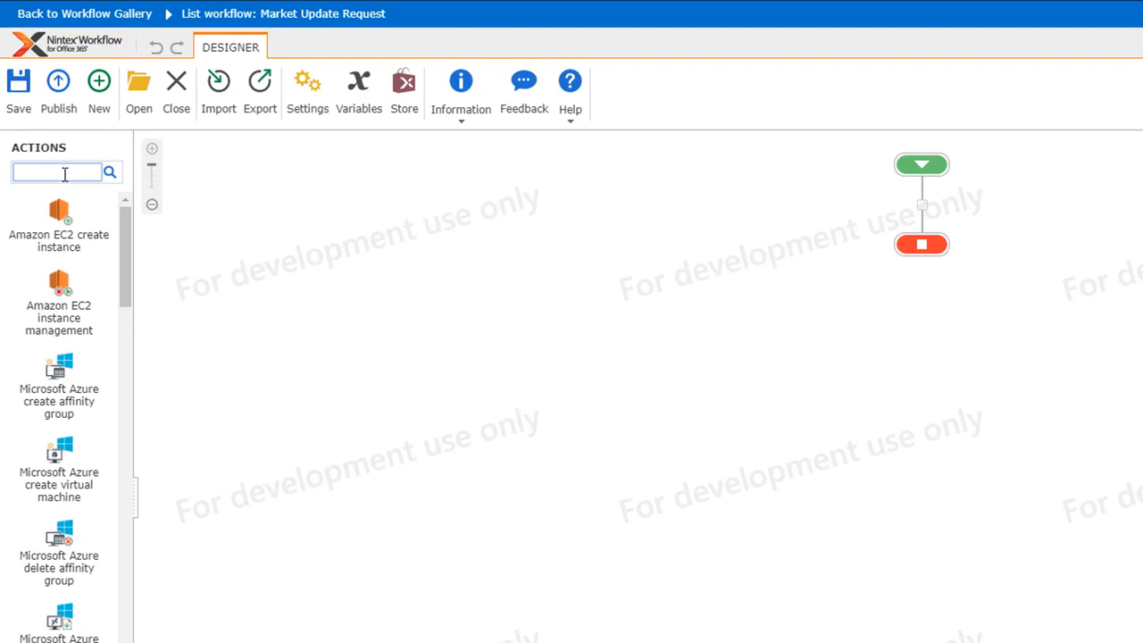
{"action": "type", "text": "email"}
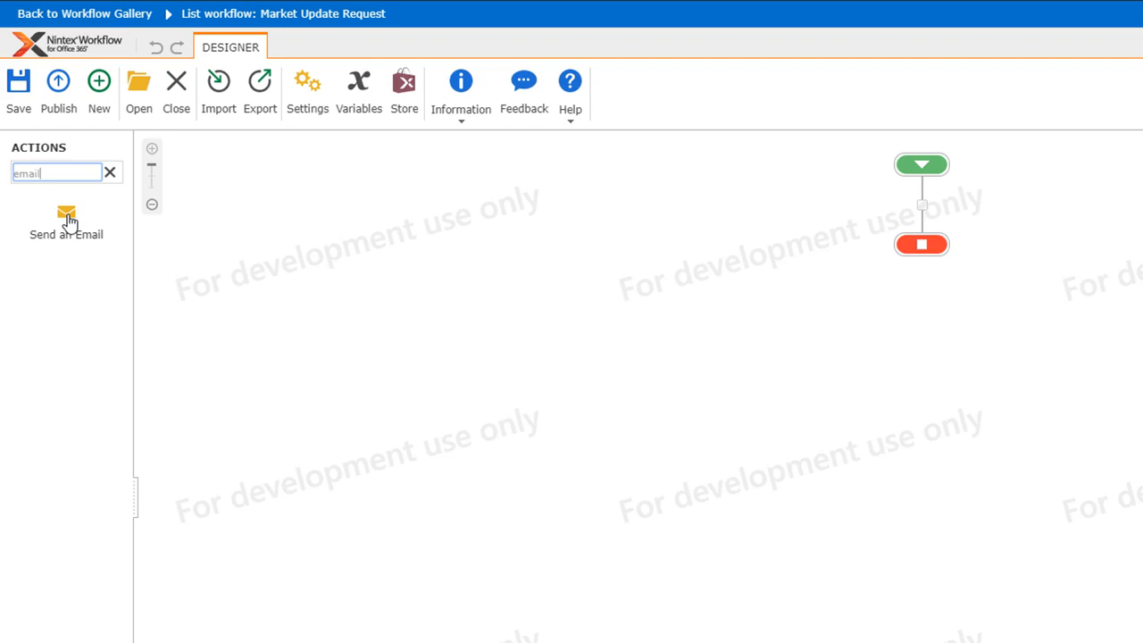
- Drag Send an Email onto the connector between start and end, then view its options menu
{"action": "left_click_drag", "start_coordinate": [69, 221], "coordinate": [914, 206]}
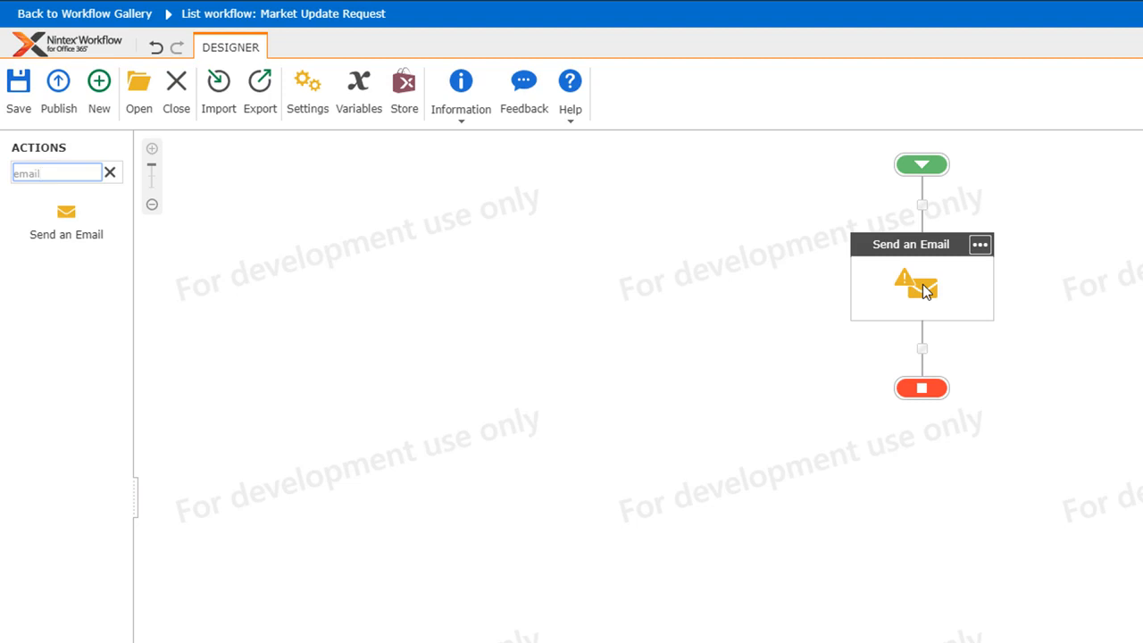
{"action": "left_click", "coordinate": [982, 245]}
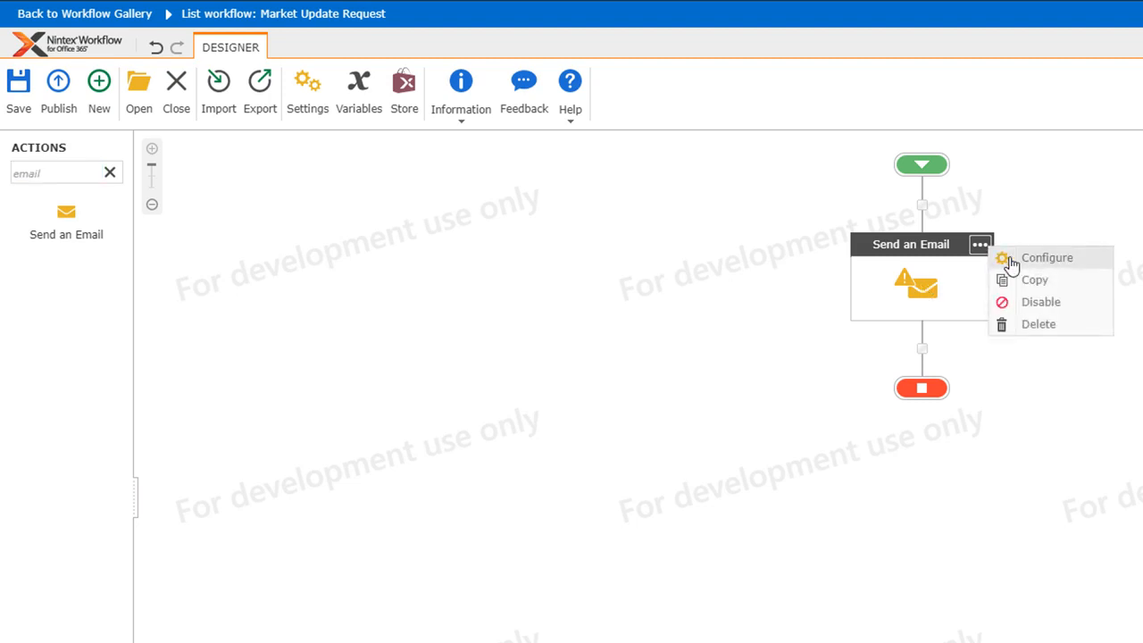
- Address the email to the recipient's address, with subject 'New Workflow' and body 'Hello World', and save
{"action": "left_click", "coordinate": [1022, 527]}
{"action": "double_click", "coordinate": [720, 232]}
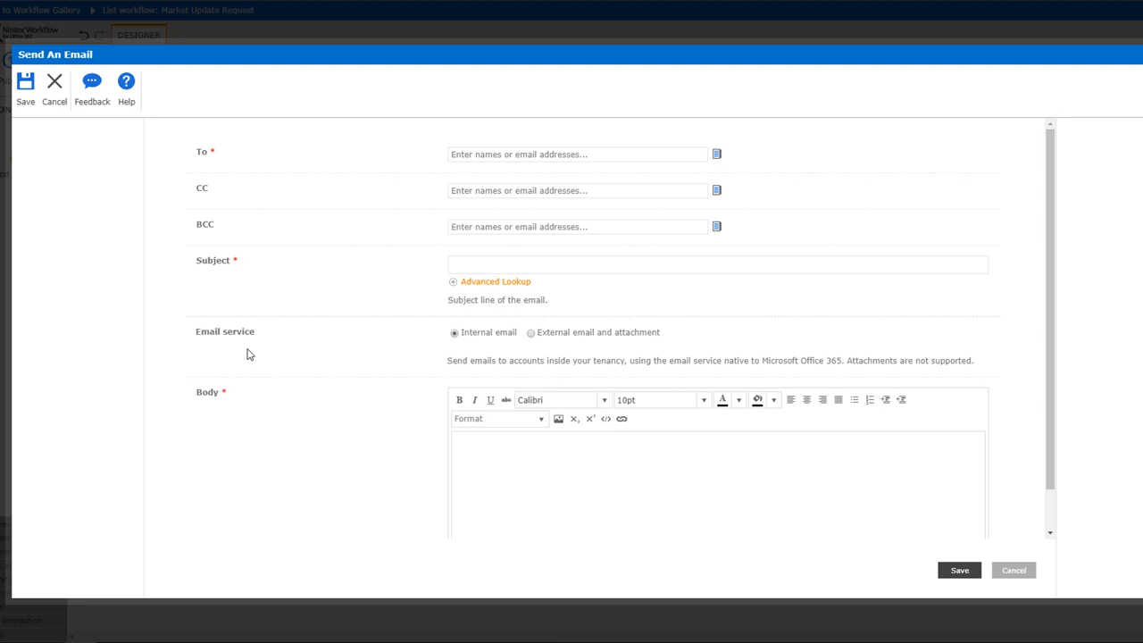
{"action": "left_click", "coordinate": [546, 153]}
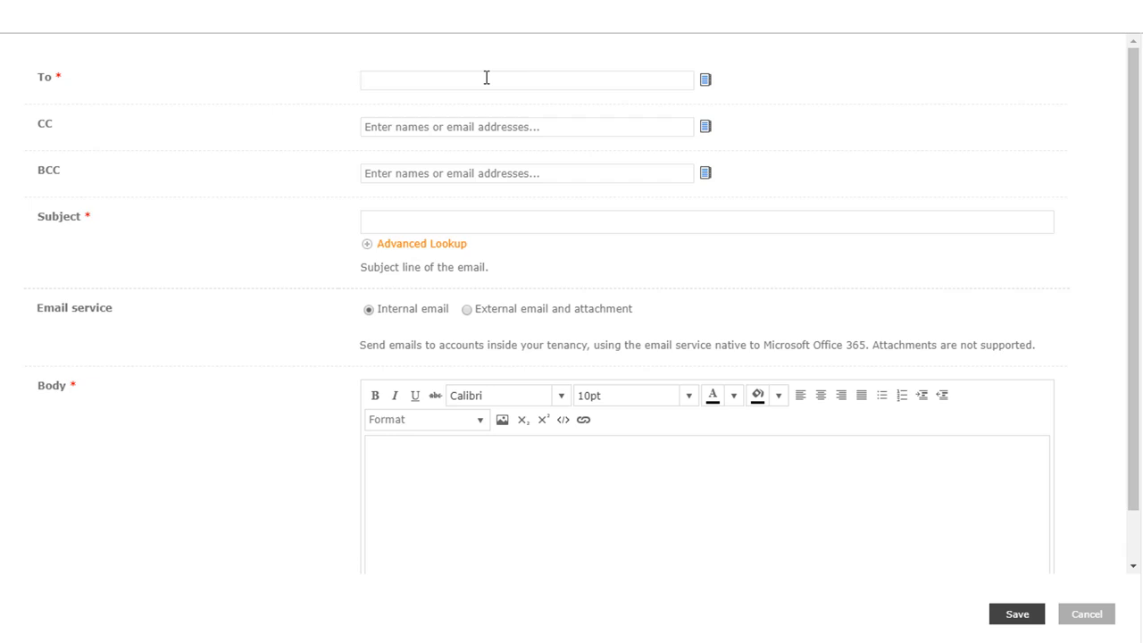
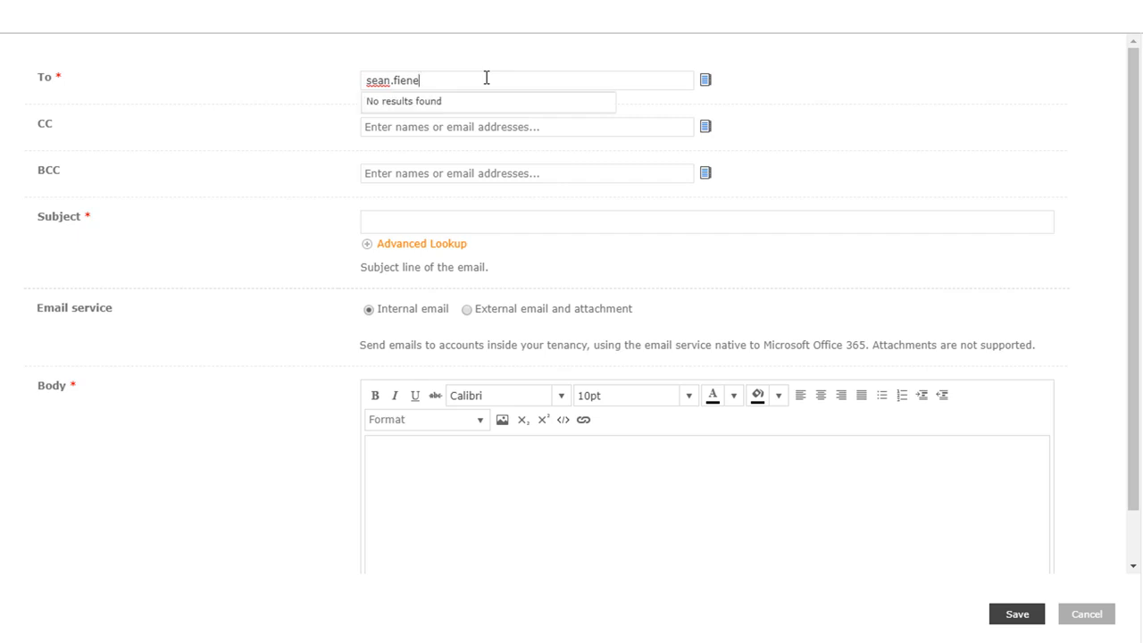
{"action": "key", "text": "Return"}
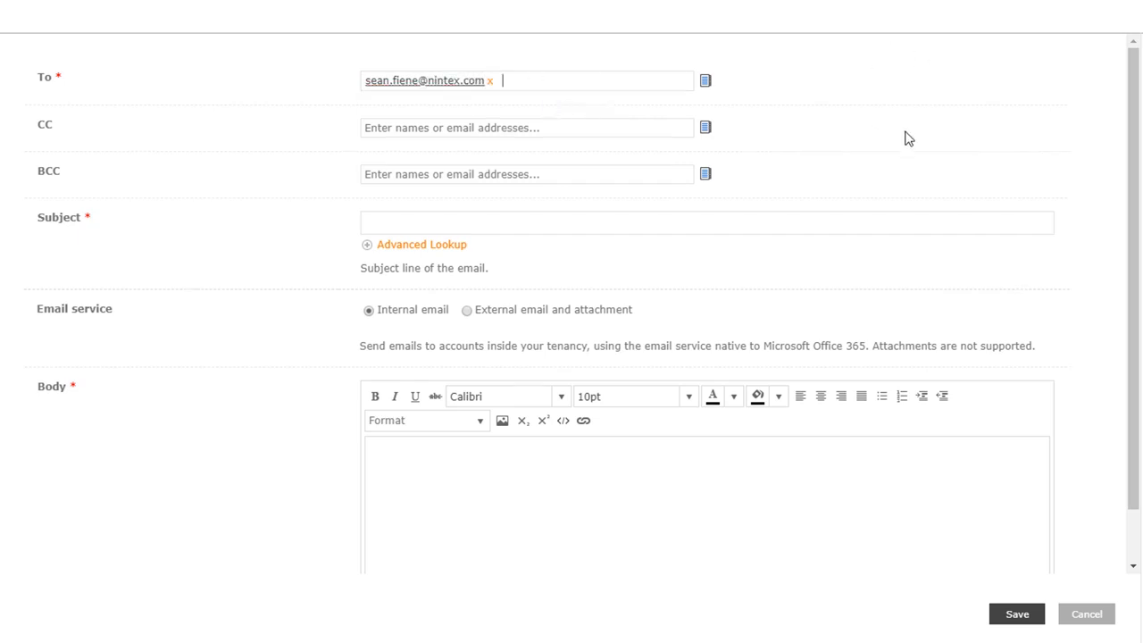
{"action": "left_click", "coordinate": [431, 228]}
{"action": "type", "text": "New Workflow"}
{"action": "left_click", "coordinate": [472, 538]}
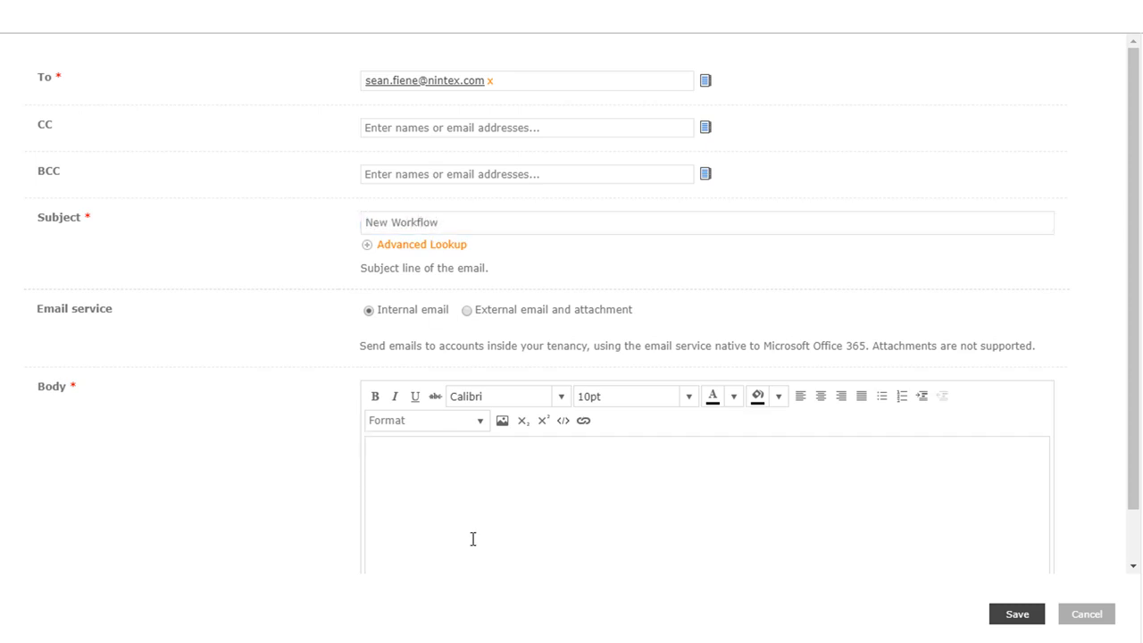
{"action": "type", "text": "Hello World!"}
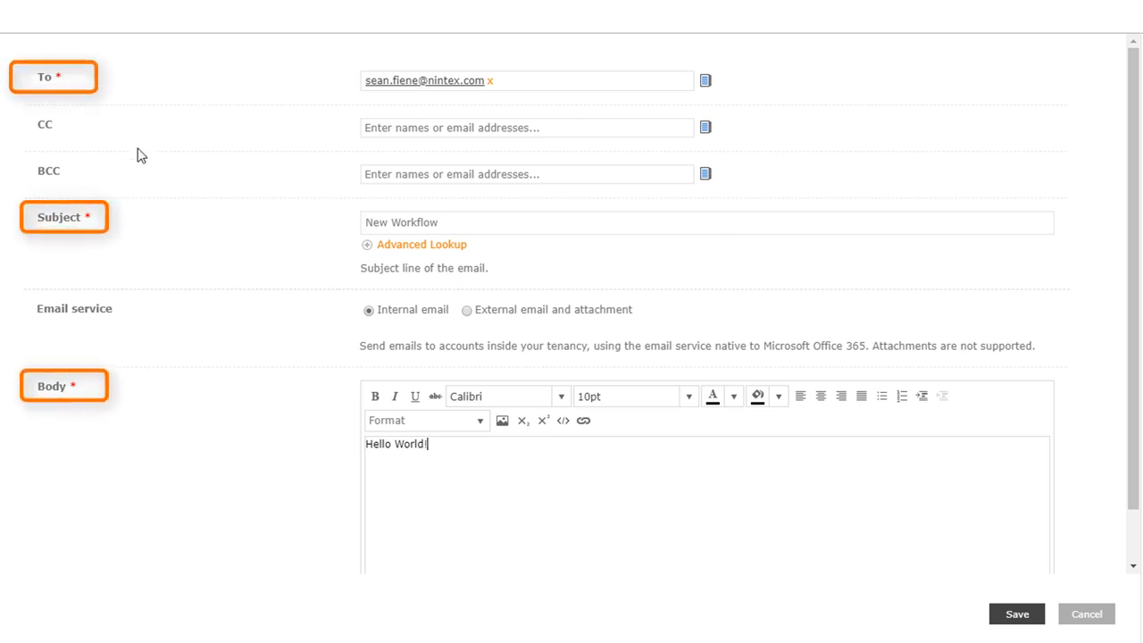
{"action": "left_click", "coordinate": [1017, 615]}
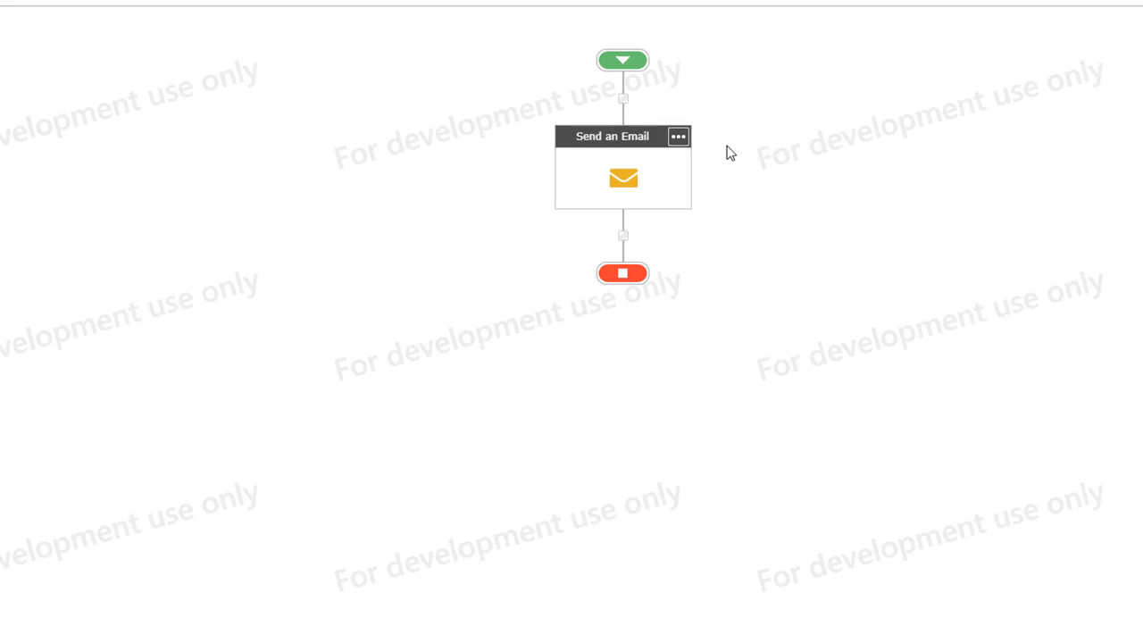
- Copy the Send an Email action and paste it on the connector below the first
{"action": "left_click", "coordinate": [681, 140]}
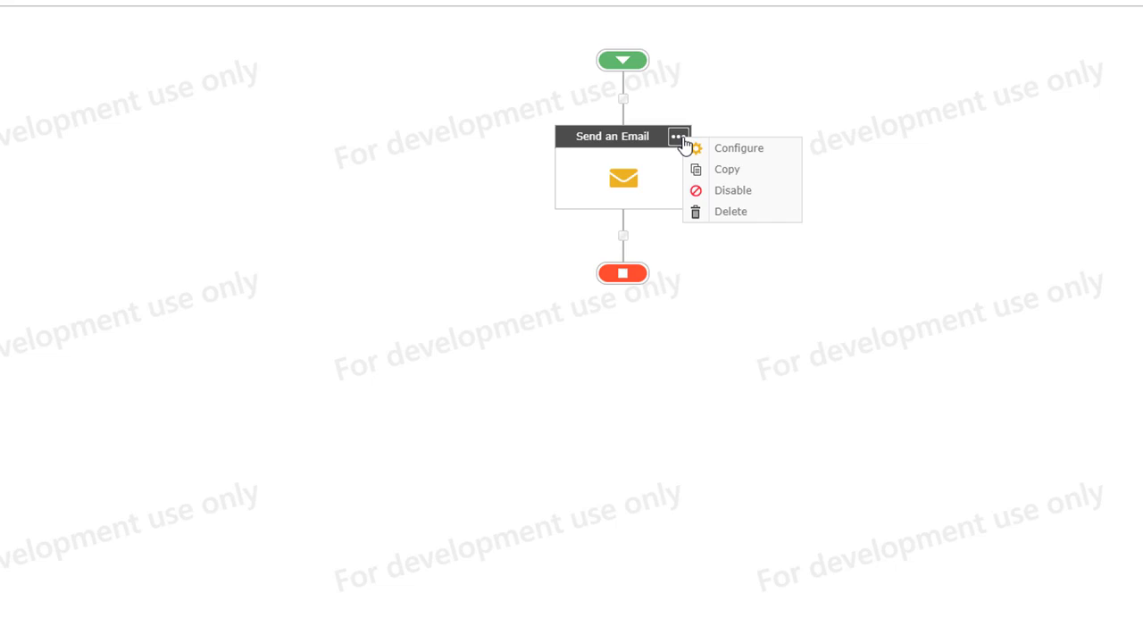
{"action": "left_click", "coordinate": [689, 170]}
{"action": "right_click", "coordinate": [626, 236]}
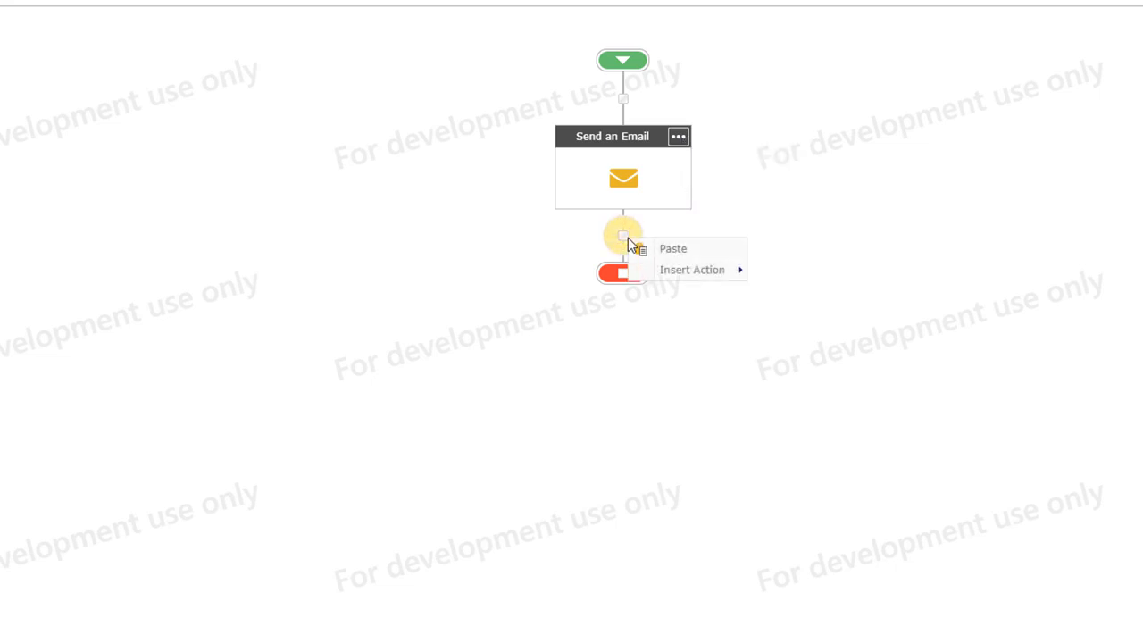
{"action": "left_click", "coordinate": [679, 249]}
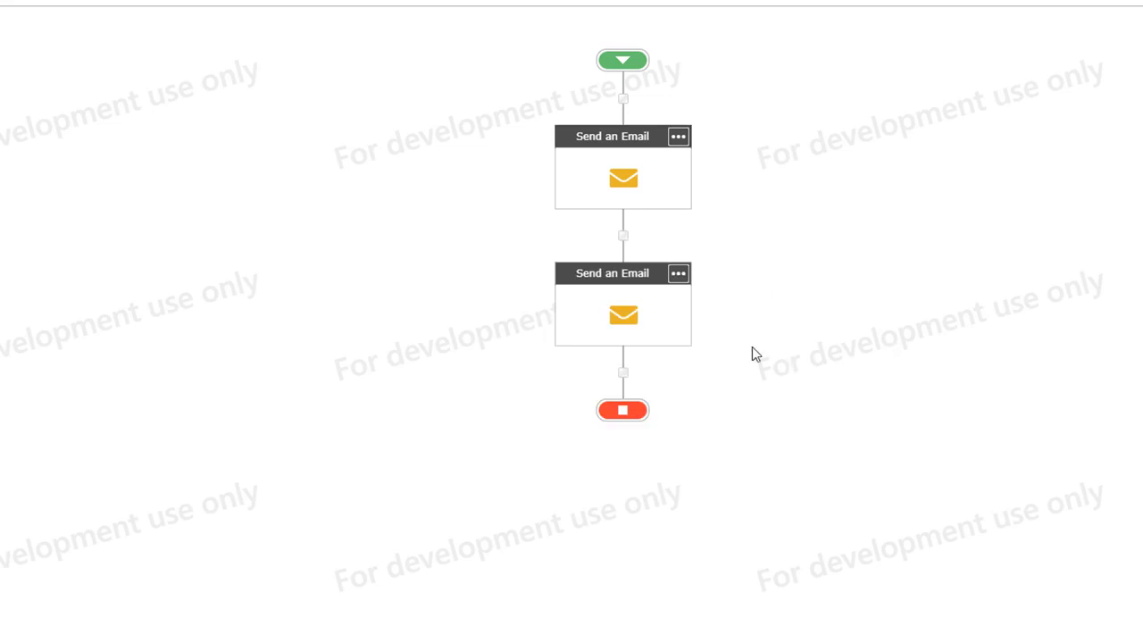
- Review the pasted copy's settings and close its form without changes
{"action": "double_click", "coordinate": [627, 318]}
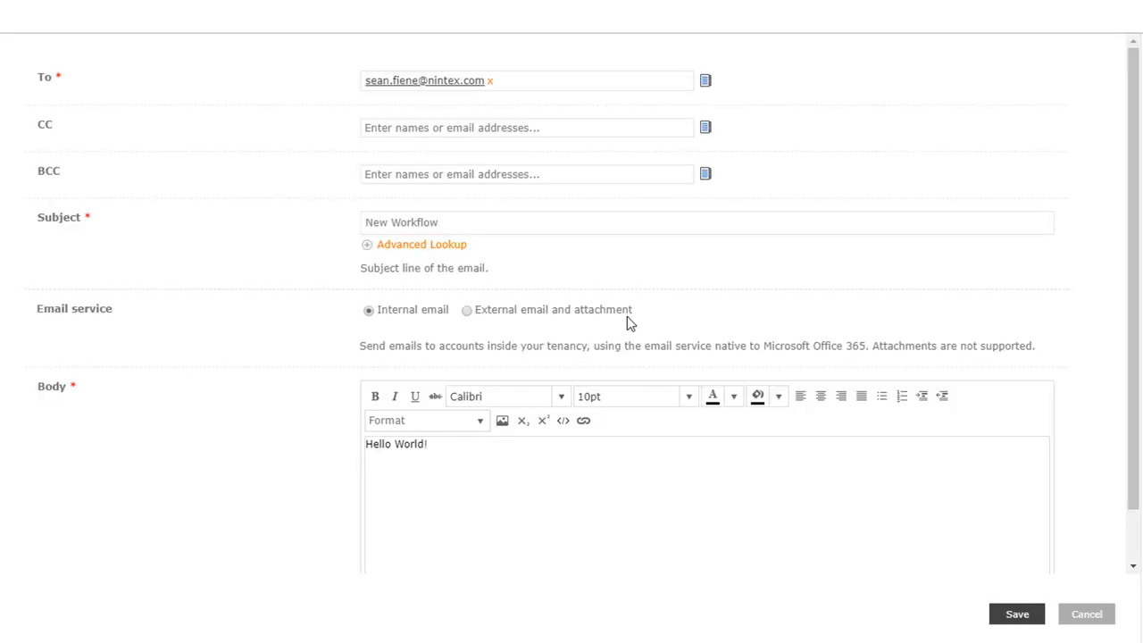
{"action": "scroll", "coordinate": [282, 402], "scroll_direction": "down", "scroll_amount": 1}
{"action": "scroll", "coordinate": [282, 402], "scroll_direction": "down", "scroll_amount": 3}
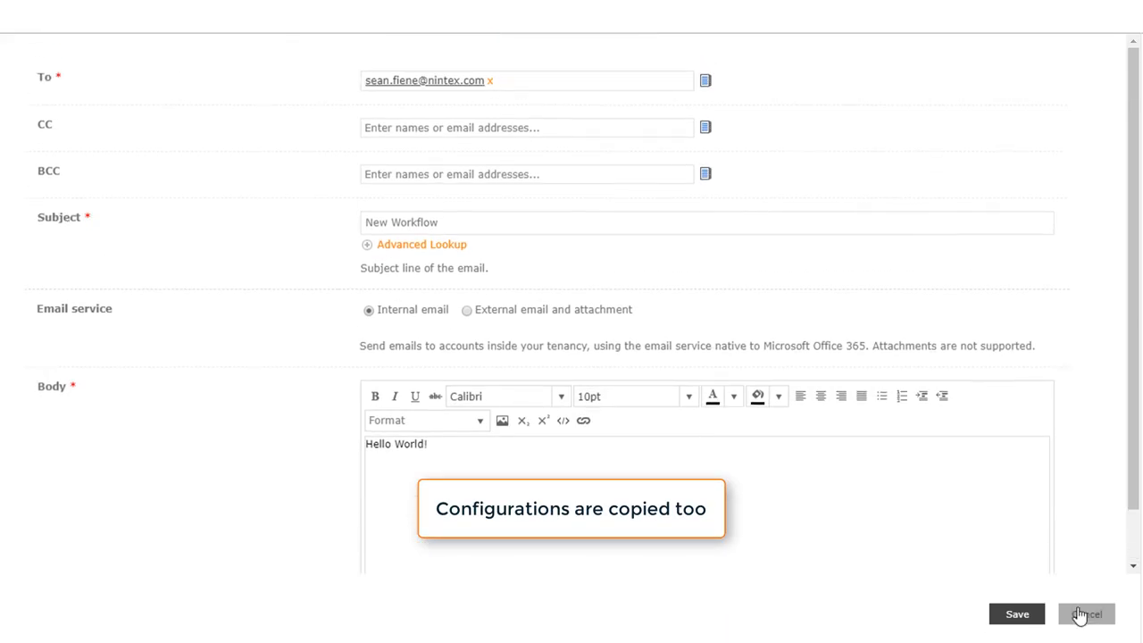
{"action": "left_click", "coordinate": [1081, 615]}
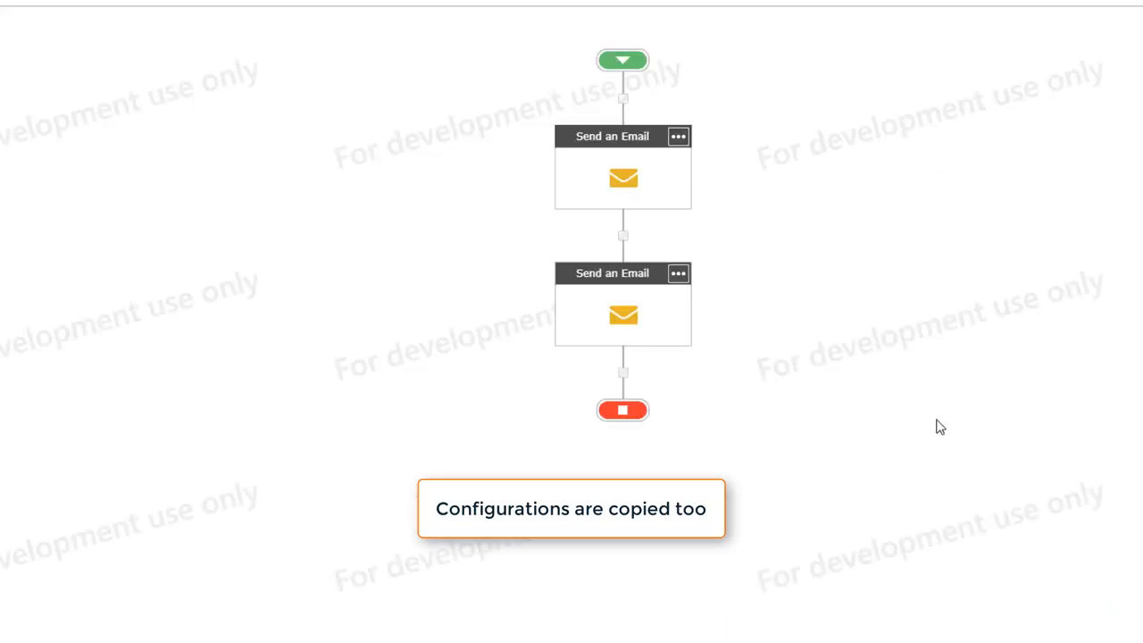
{"action": "left_click", "coordinate": [678, 274]}
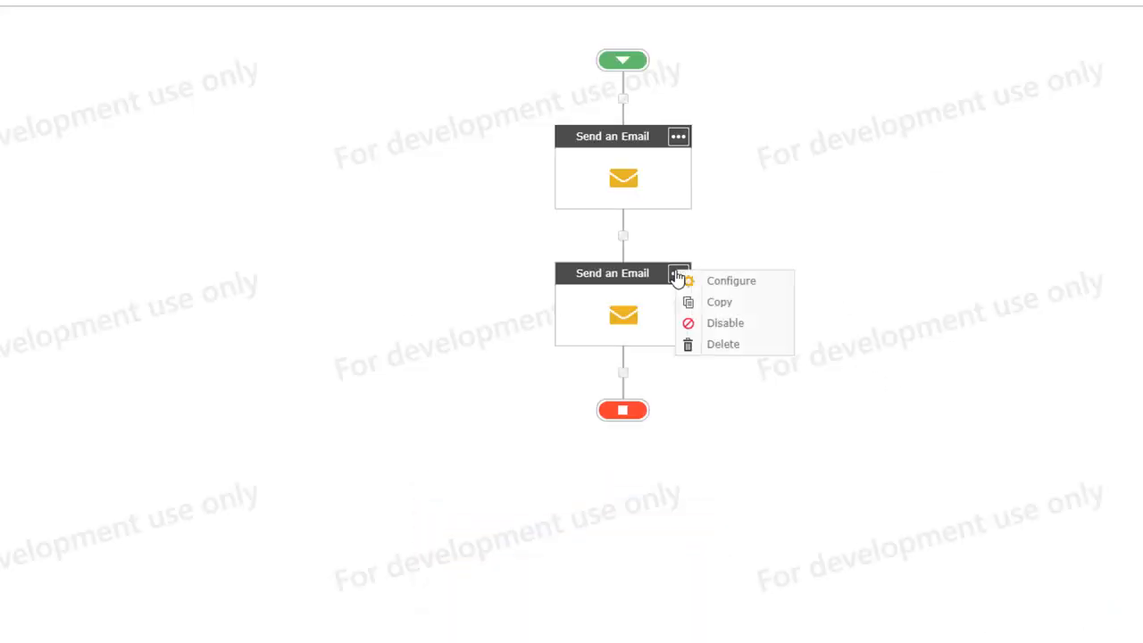
- Delete the second Send an Email action and confirm with OK
{"action": "left_click", "coordinate": [715, 347]}
{"action": "left_click", "coordinate": [645, 325]}
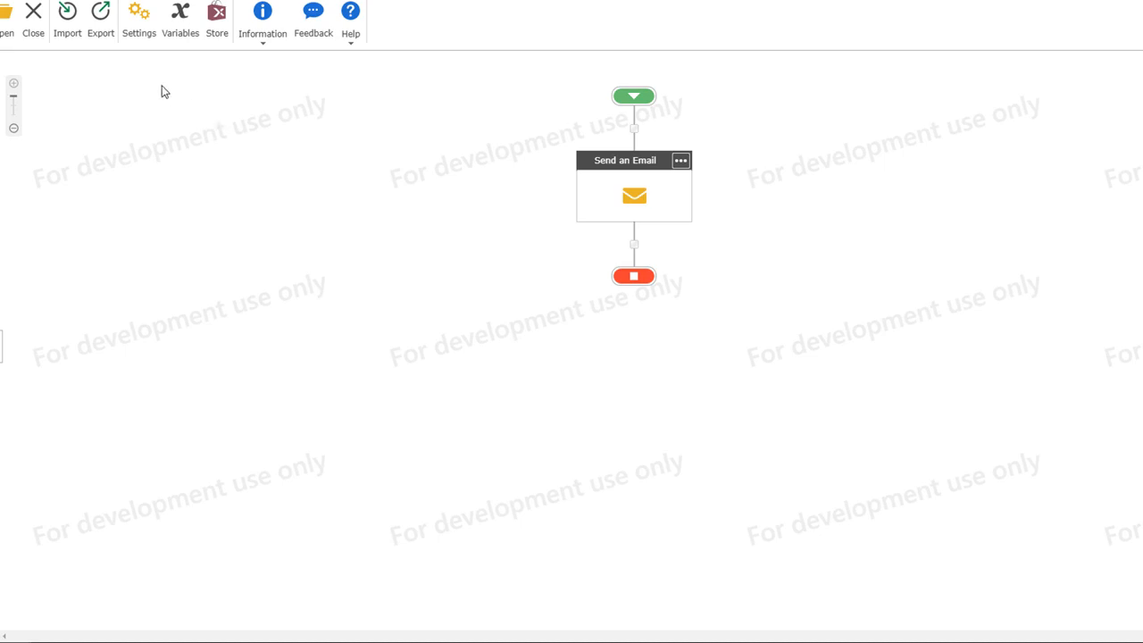
- Open Workflow Settings for New Workflow from the designer ribbon's Settings button
{"action": "left_click", "coordinate": [150, 41]}
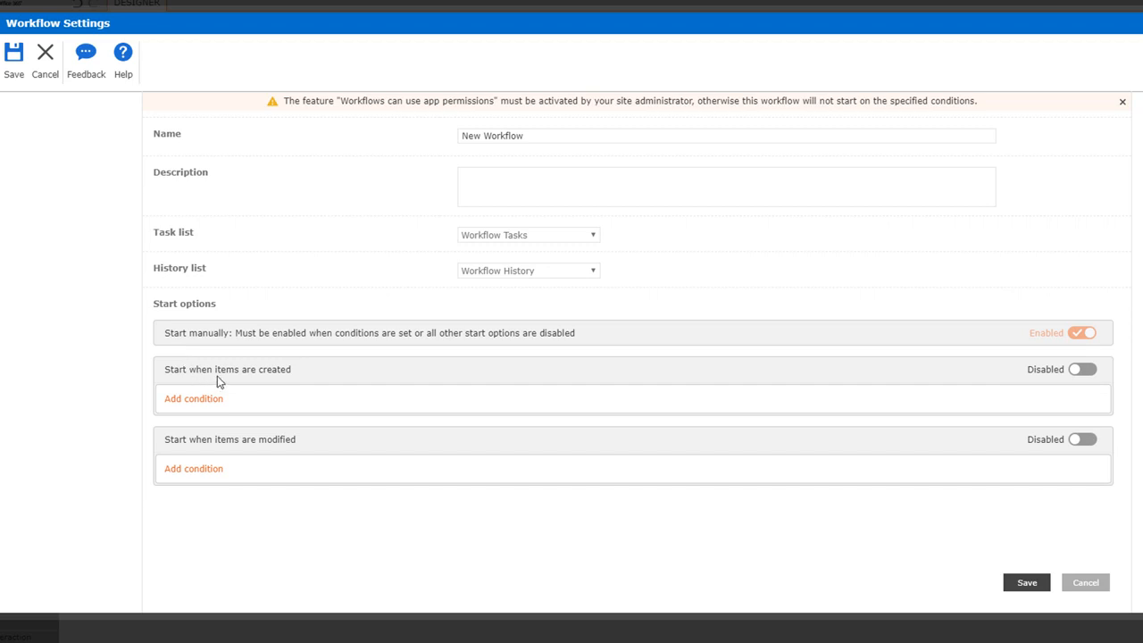
- Enable 'Start when items are created' and add an Approval Status condition, checking the And/Or choices
{"action": "left_click", "coordinate": [1078, 375]}
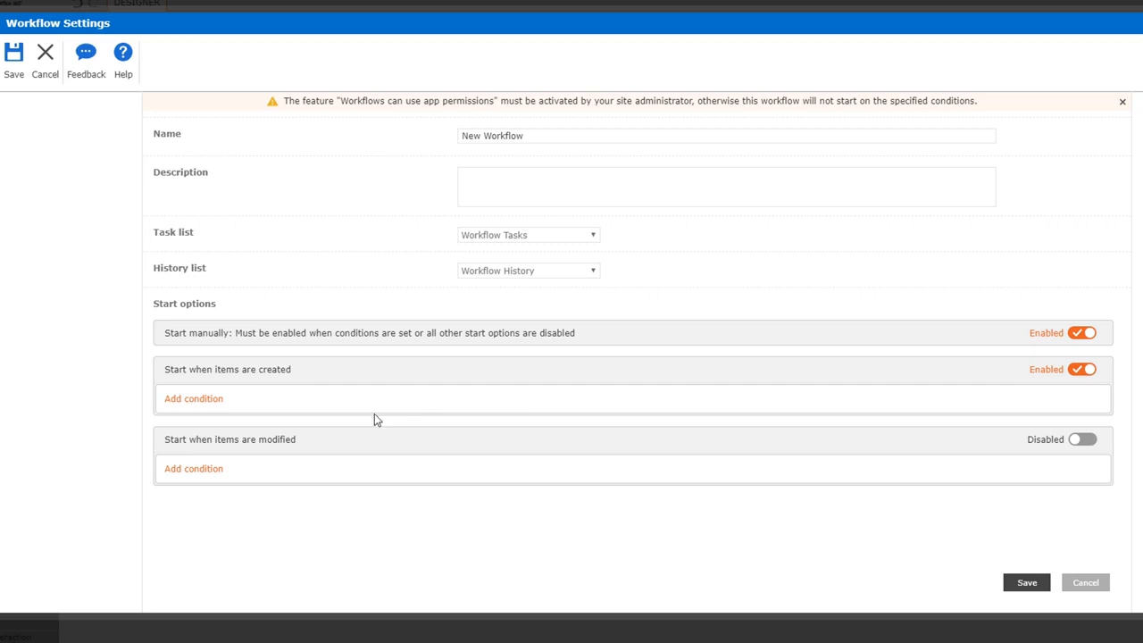
{"action": "left_click", "coordinate": [188, 401]}
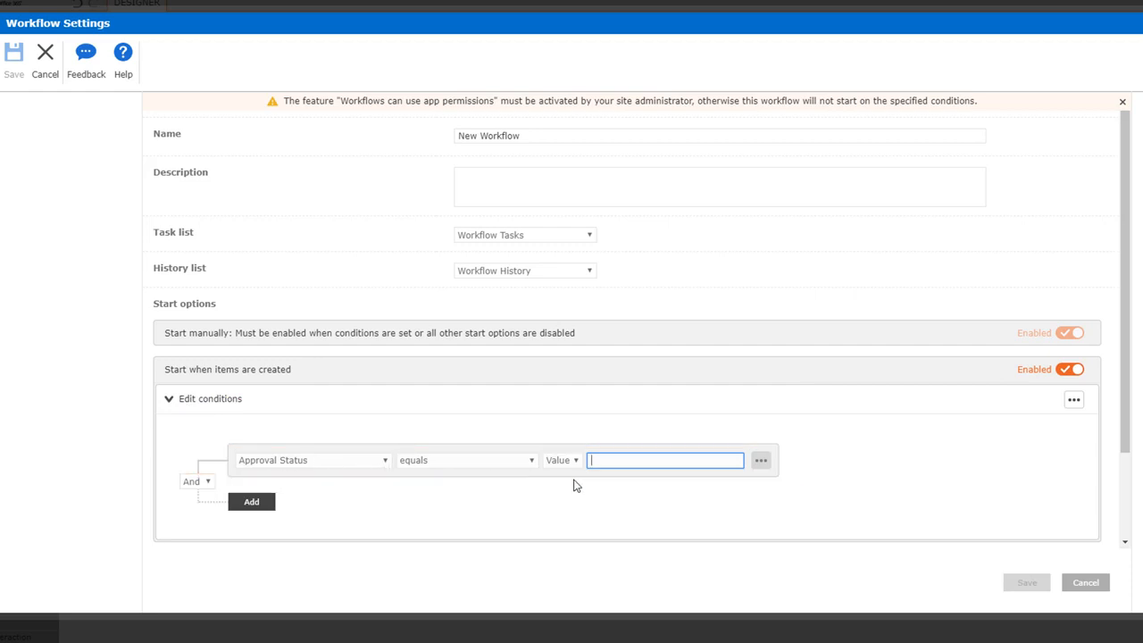
{"action": "left_click", "coordinate": [204, 483]}
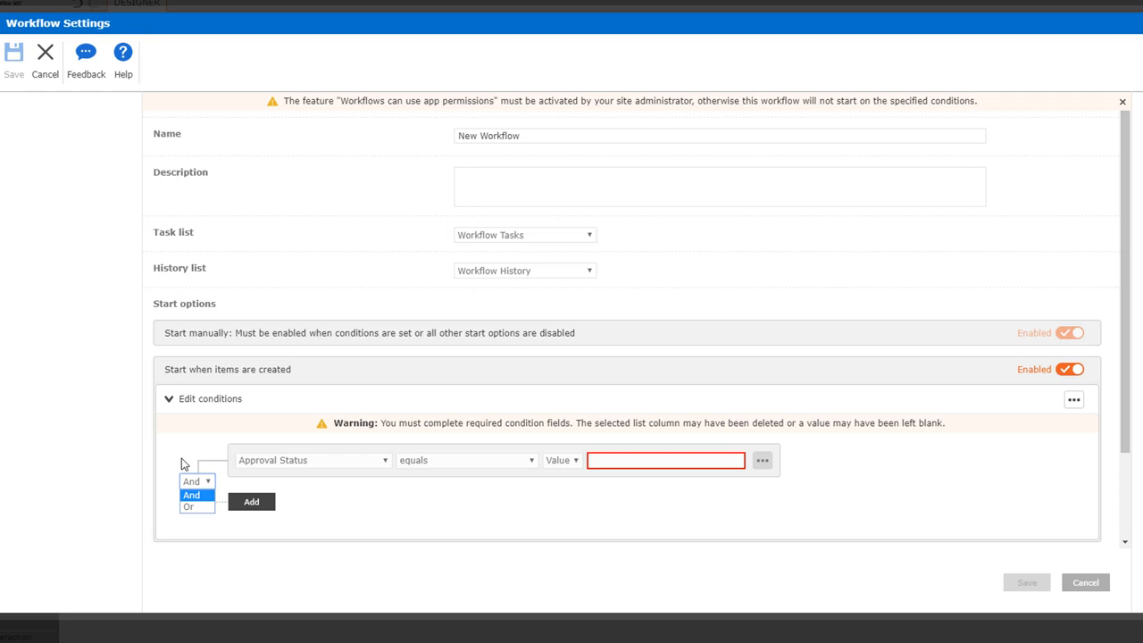
- Turn the item-created start back off and add a condition under the modified-items option
{"action": "left_click", "coordinate": [1070, 371]}
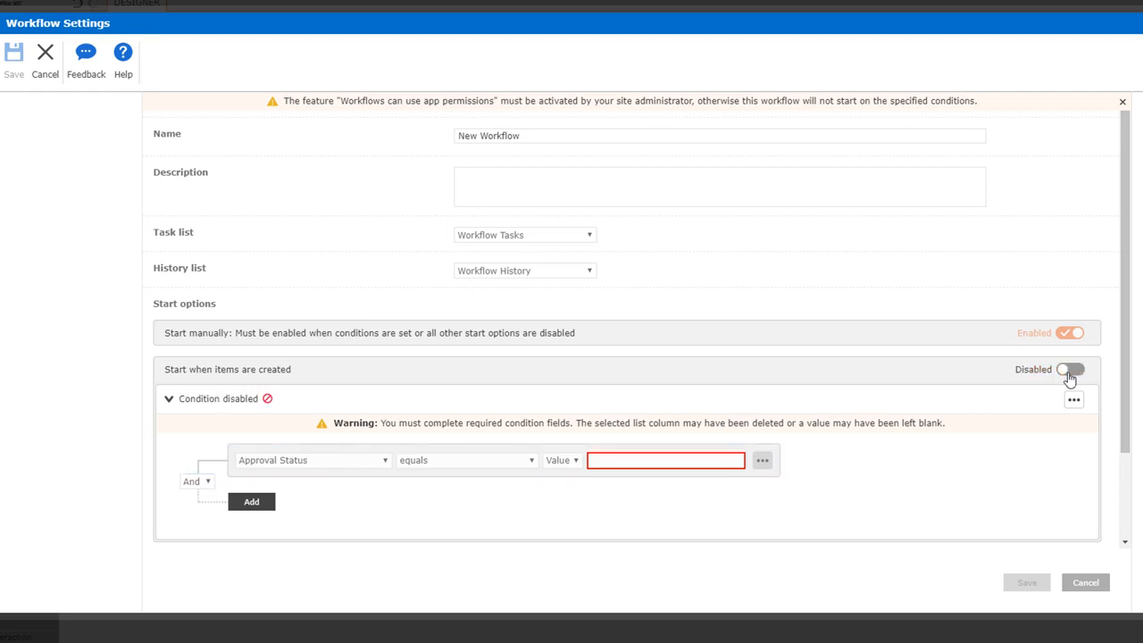
{"action": "scroll", "coordinate": [214, 487], "scroll_direction": "down", "scroll_amount": 2}
{"action": "left_click", "coordinate": [167, 294]}
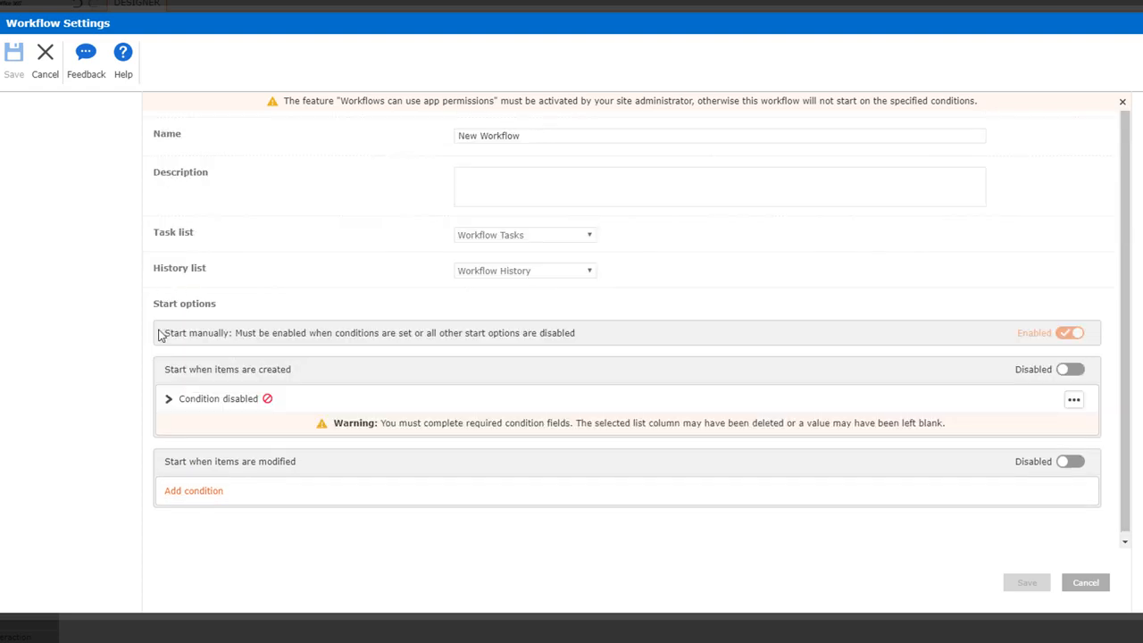
{"action": "left_click", "coordinate": [189, 493]}
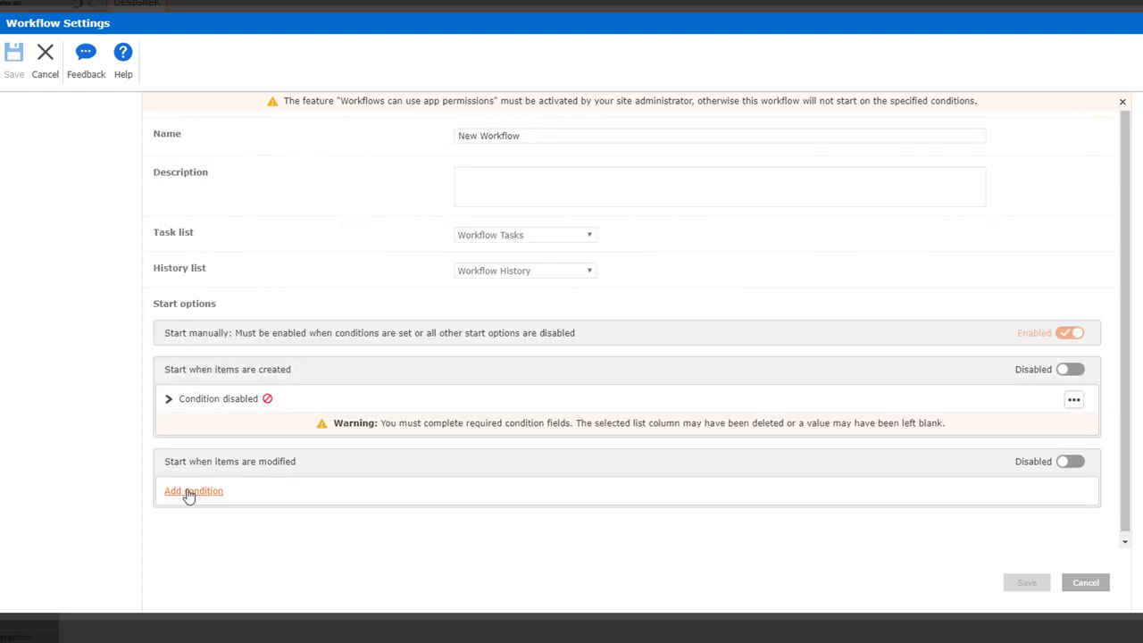